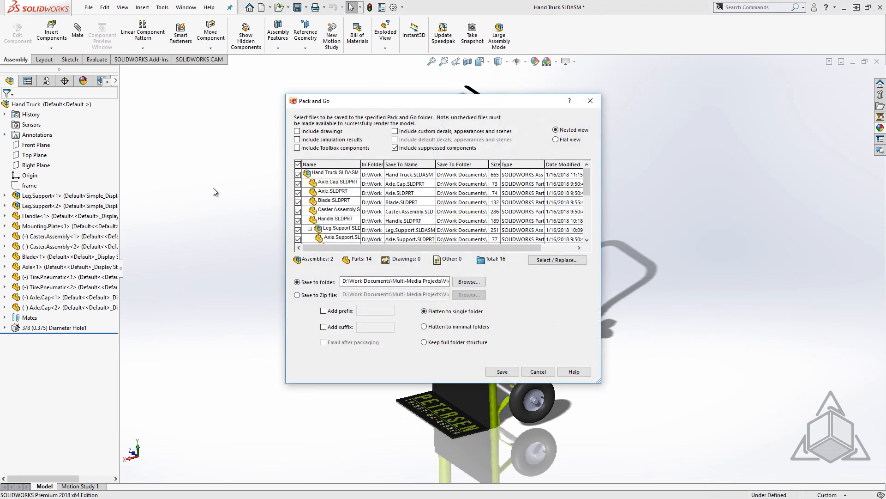
Include custom decals, appearances and scenes in Pack and Go, then cancel packaging.
left_click(396, 131)
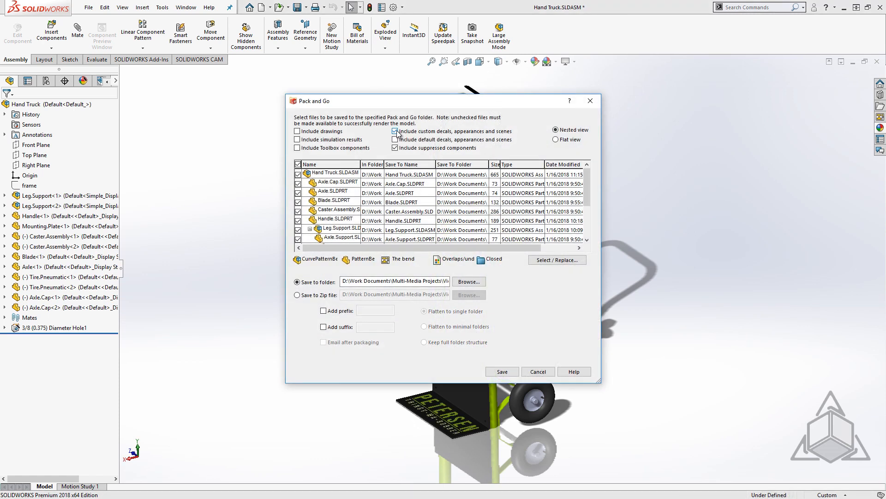
left_click(540, 375)
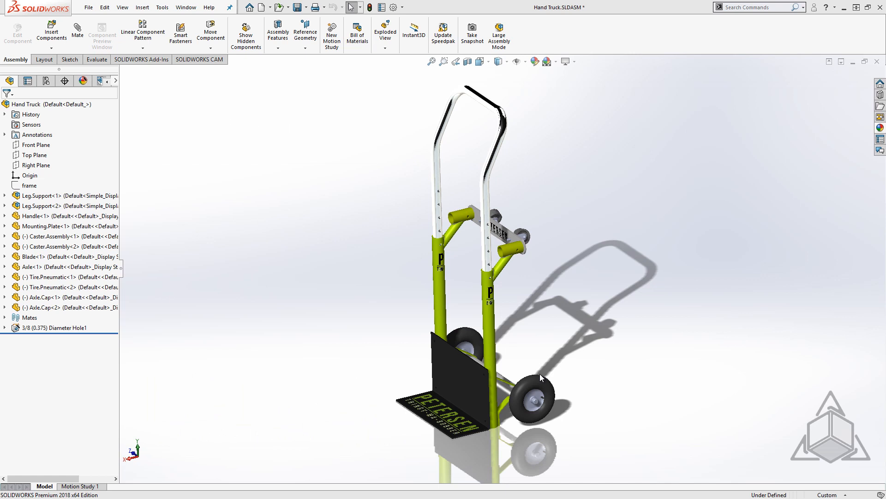
Open the Blade component as its own part and bring up System Options.
left_click(477, 378)
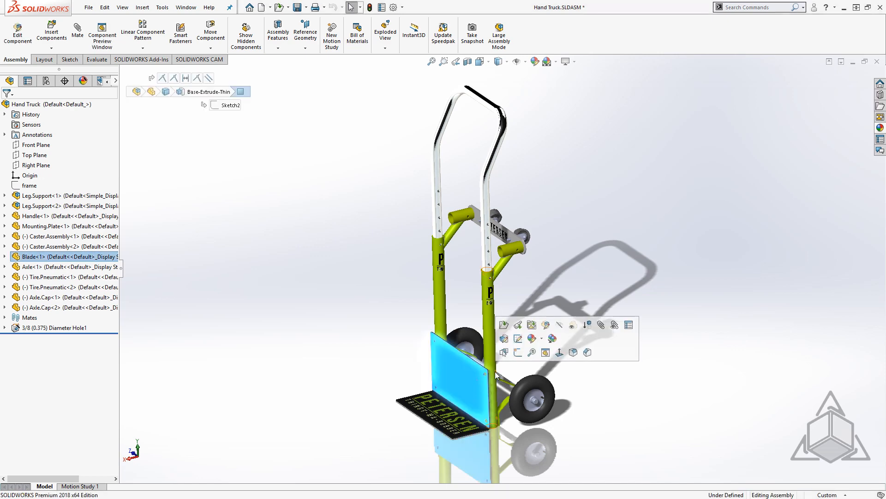
left_click(519, 331)
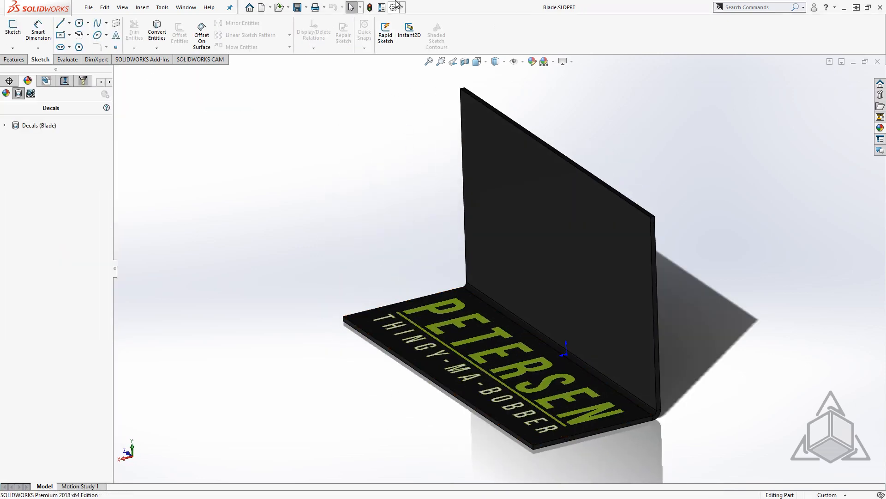
left_click(394, 8)
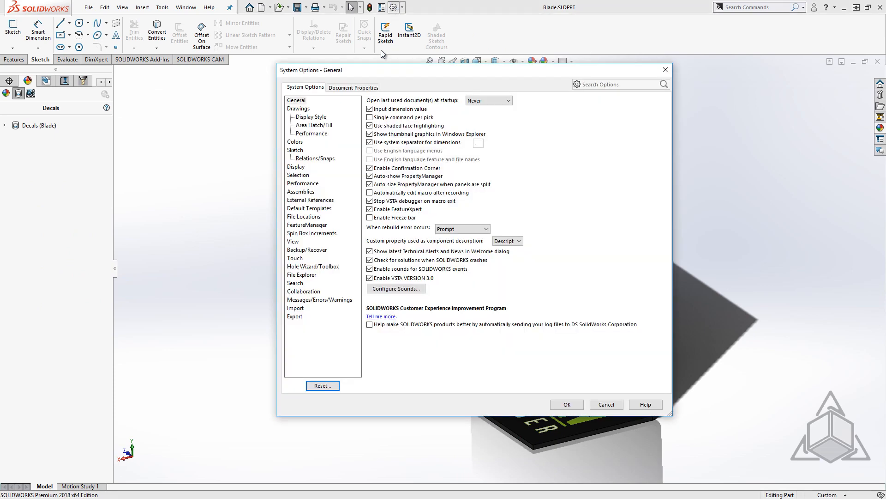
In Document Properties > Model Display, enable storing appearance, decal and scene data in the model file.
left_click(368, 88)
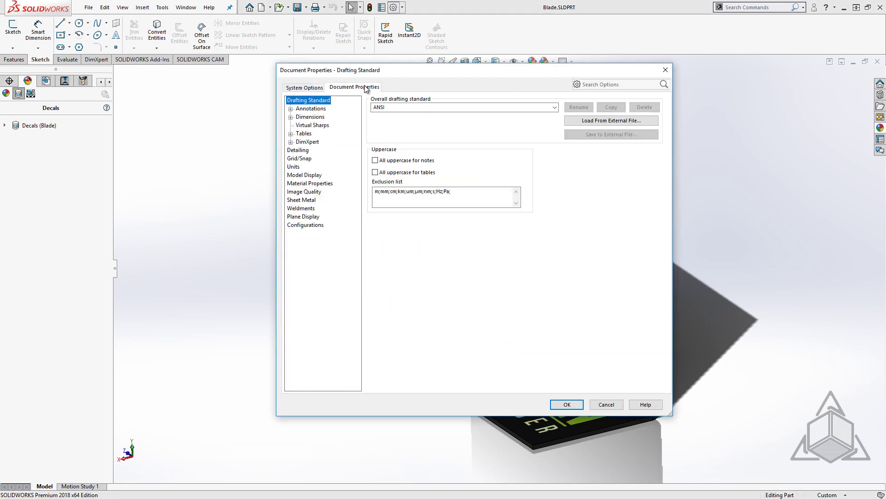
left_click(313, 177)
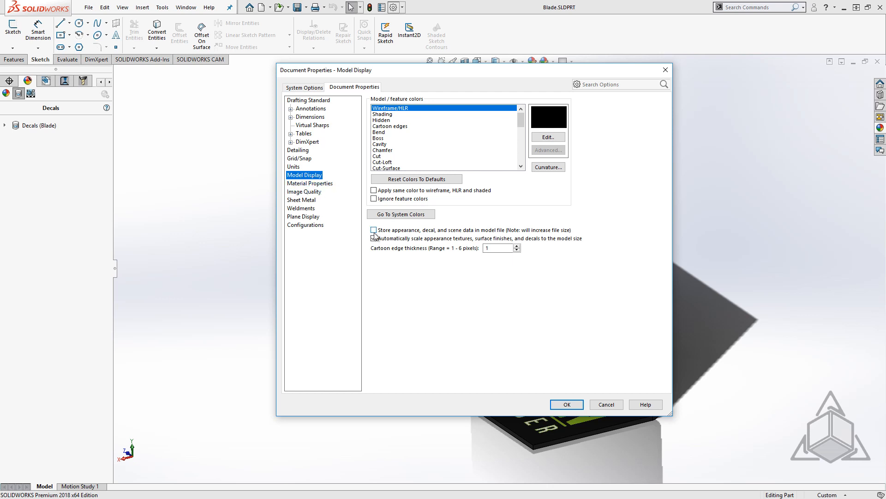
left_click(615, 85)
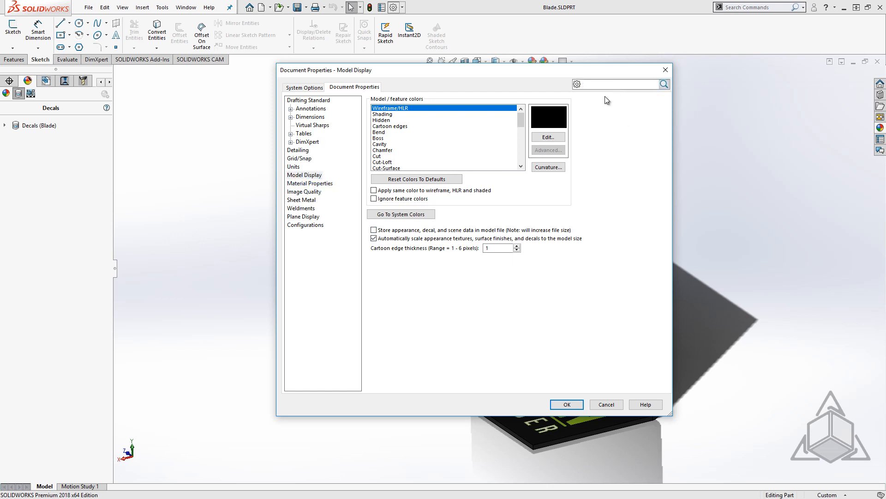
type("Decal")
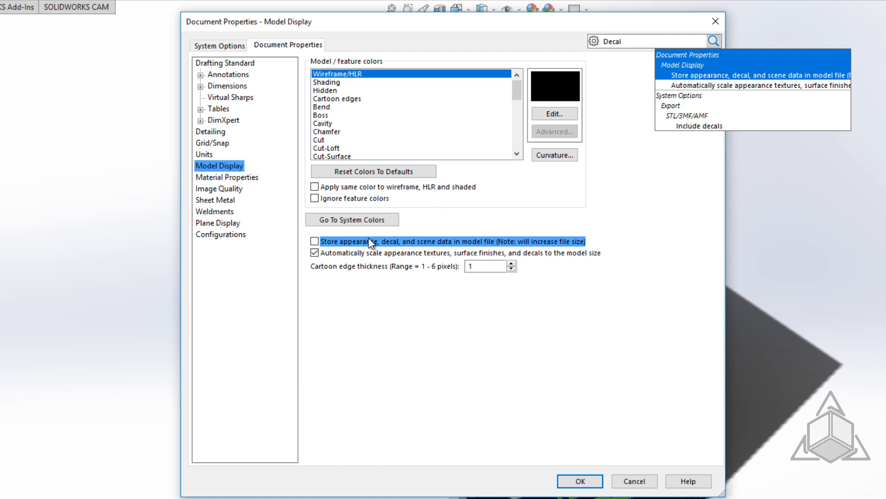
left_click(316, 241)
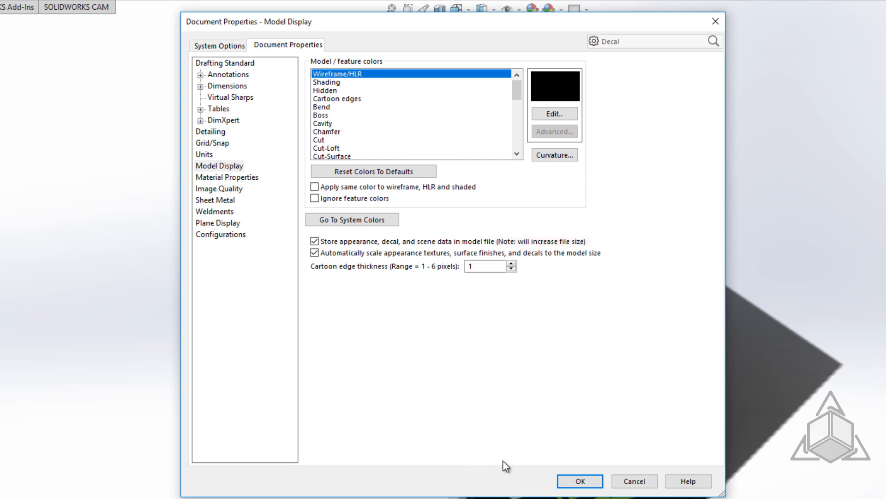
left_click(580, 483)
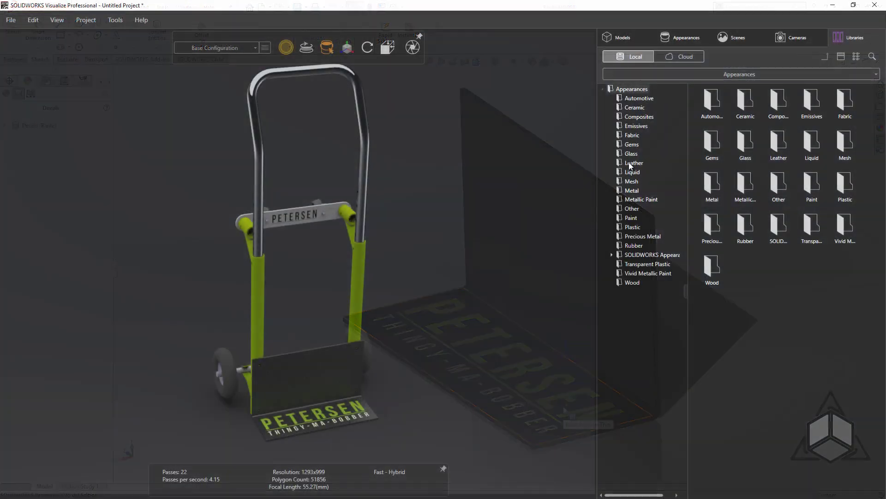
Apply a Rubber appearance from the Visualize library onto the hand truck model.
left_click(634, 246)
mouse_move(745, 103)
left_mouse_down()
mouse_move(267, 379)
mouse_move(235, 380)
left_mouse_up()
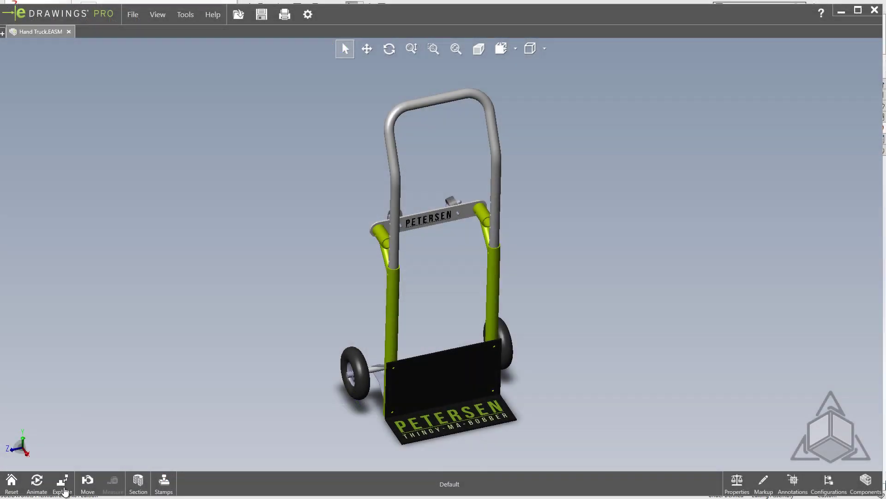
Explode the Hand Truck assembly using ExplView1 in eDrawings.
left_click(63, 488)
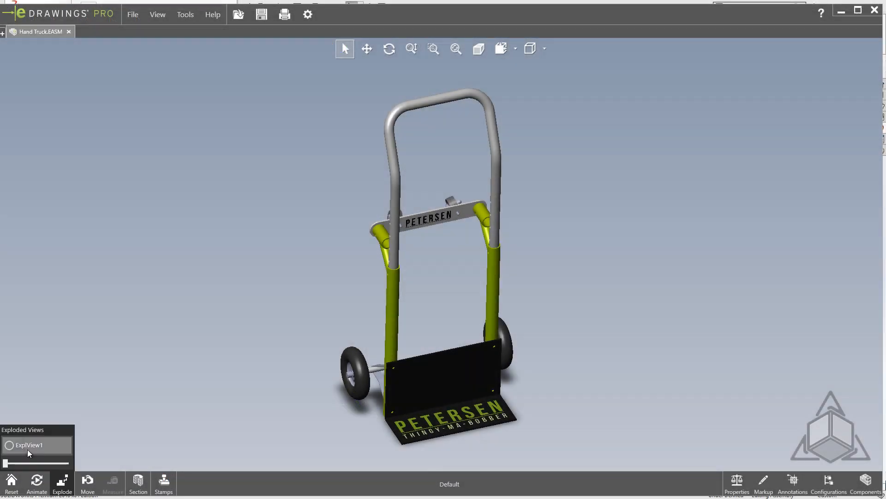
left_click(26, 448)
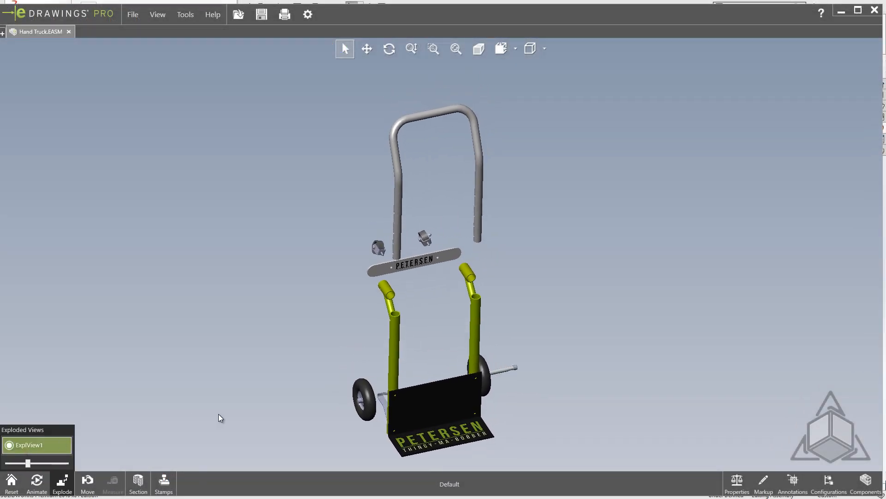